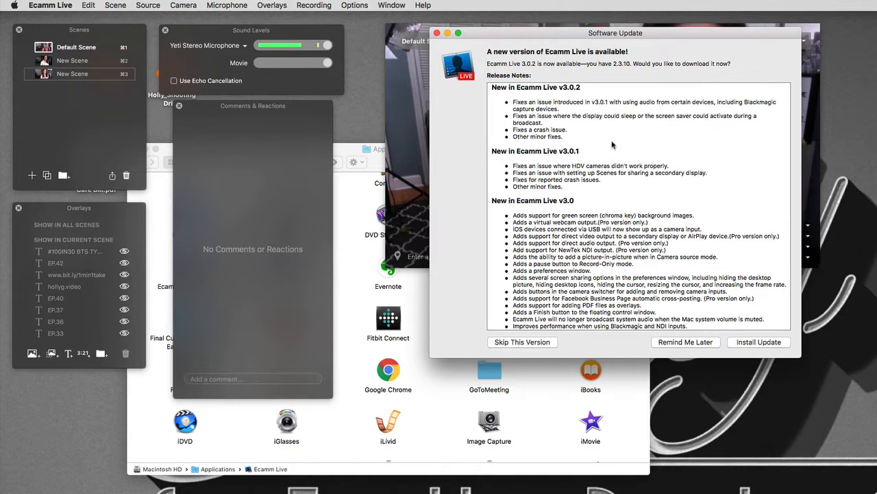
Read through the release notes and install the Ecamm Live 3.0.2 update
scroll(612, 144, down, 3)
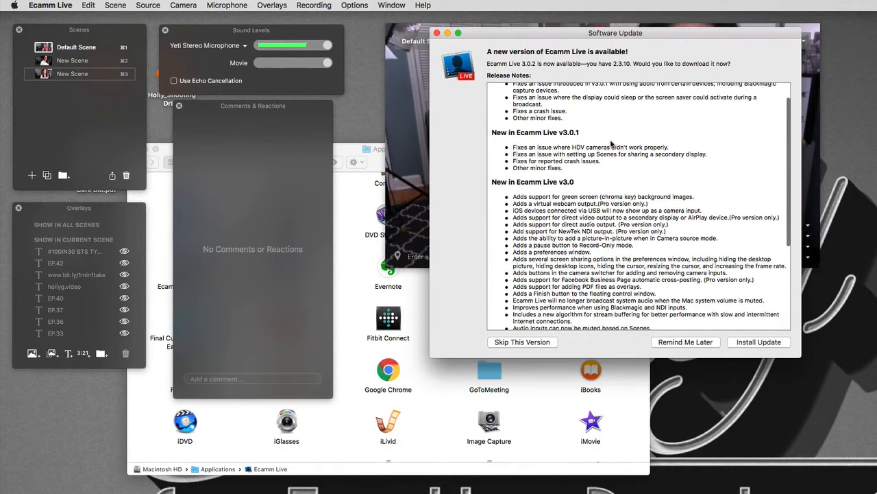
scroll(613, 144, down, 3)
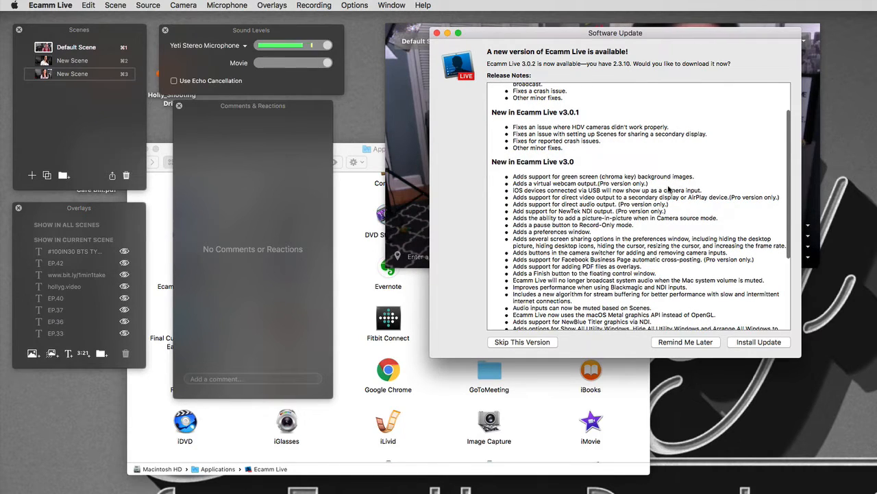
scroll(668, 190, down, 10)
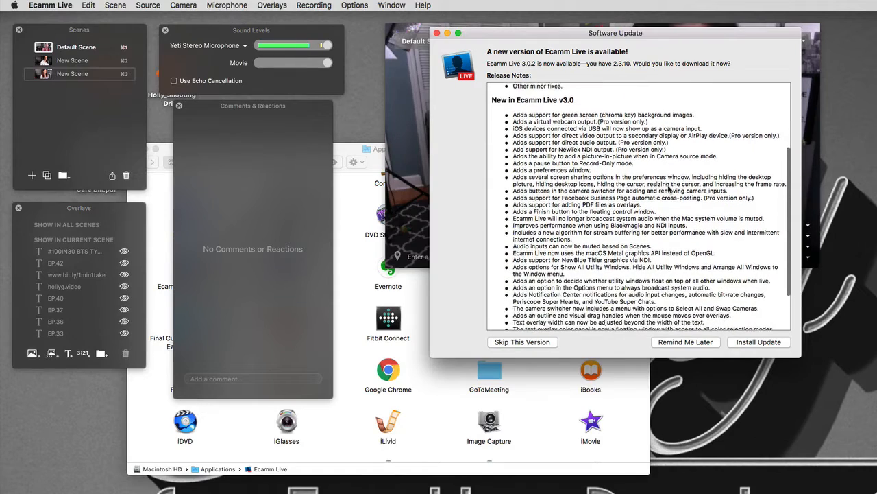
scroll(668, 190, down, 5)
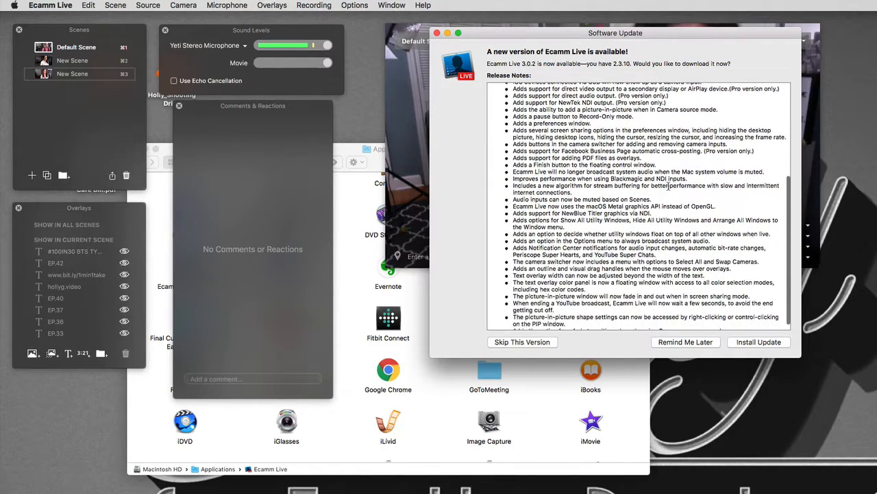
scroll(669, 185, down, 2)
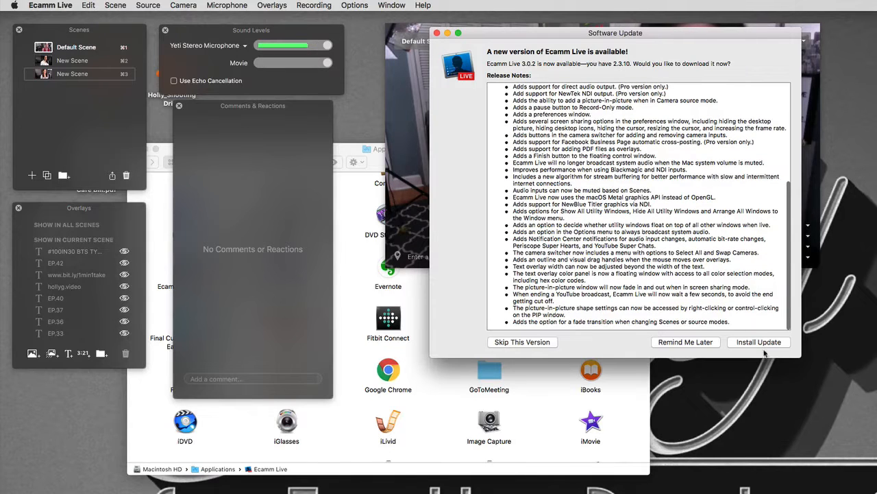
scroll(715, 251, up, 10)
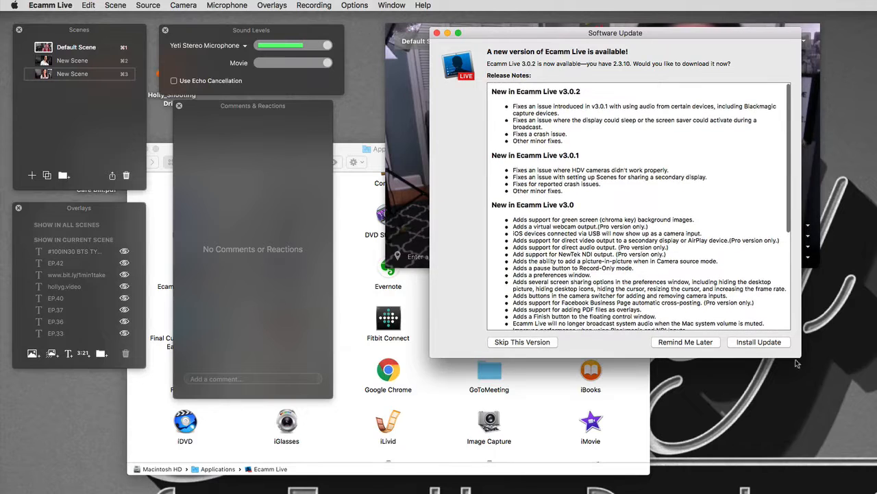
click(762, 341)
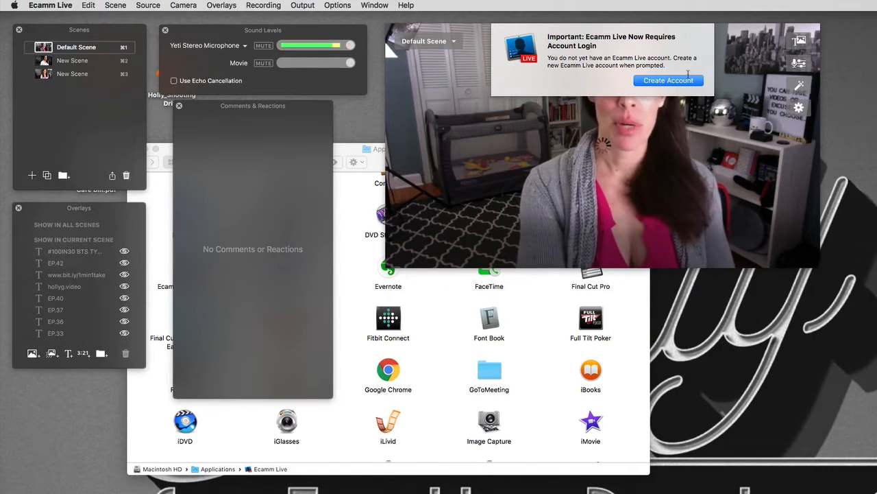
Create a new Ecamm Live account from the login notice by submitting the Sign Up form
drag(679, 57, 666, 66)
click(674, 68)
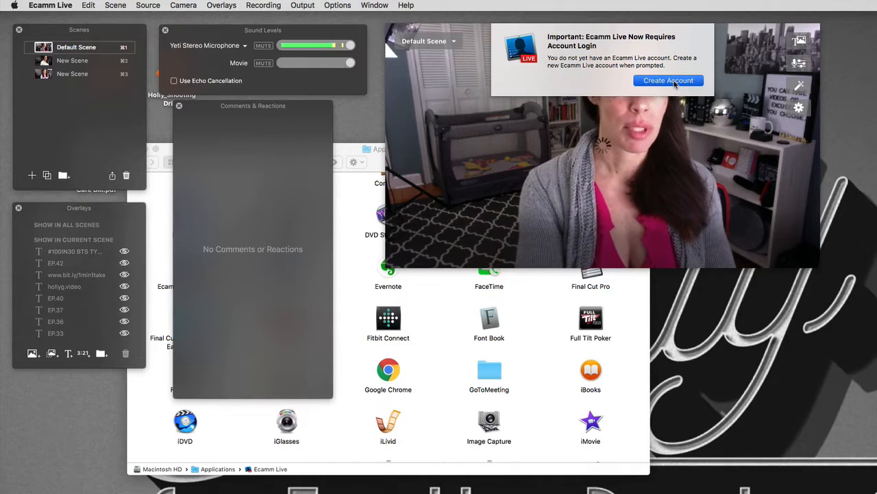
click(674, 81)
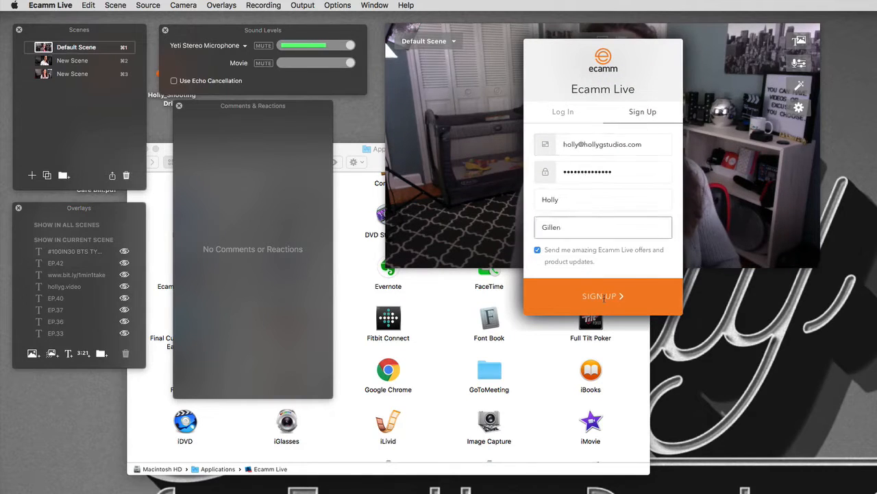
click(626, 297)
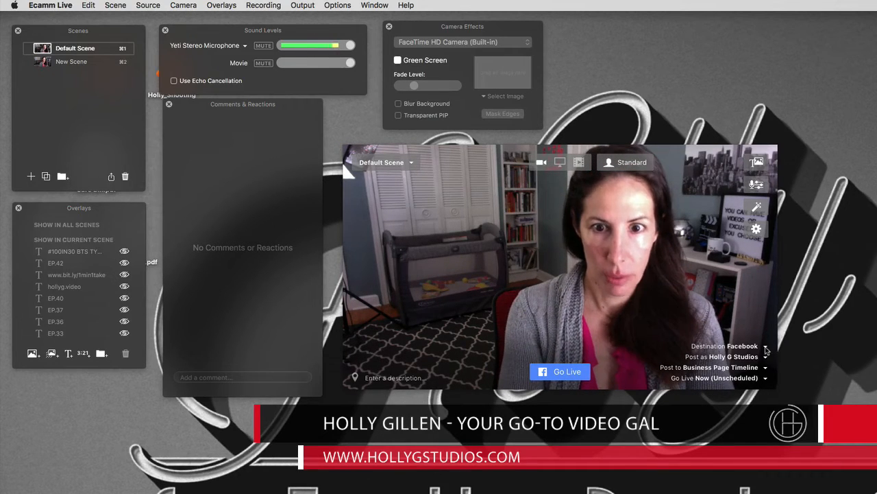
click(765, 347)
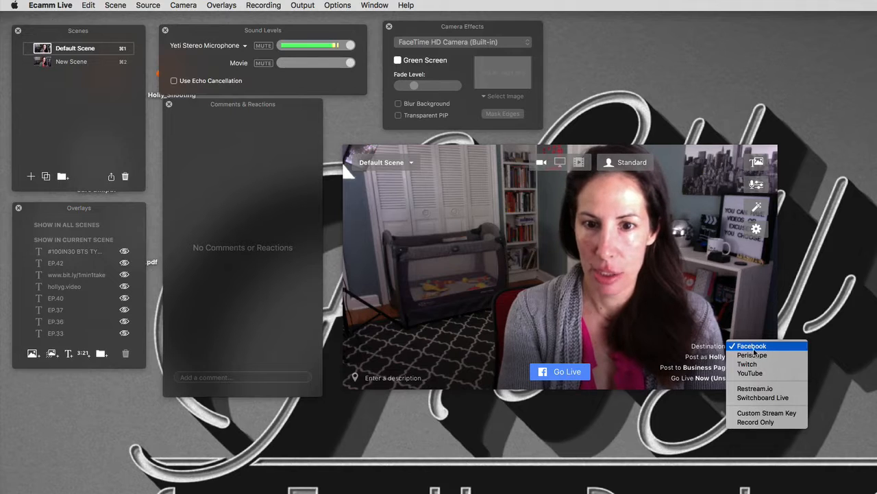
click(752, 346)
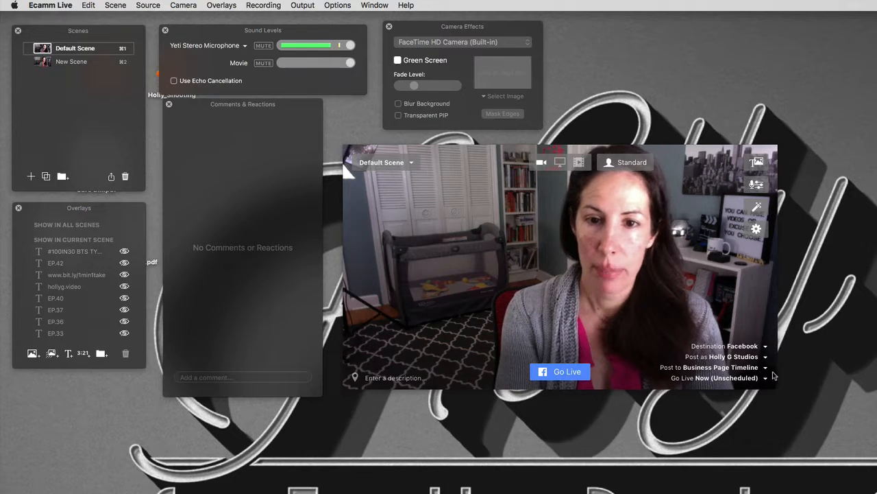
click(766, 368)
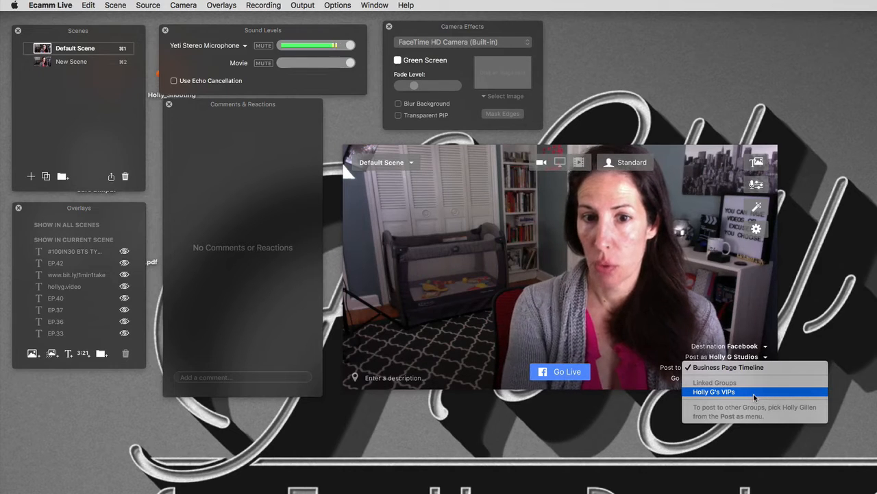
click(754, 396)
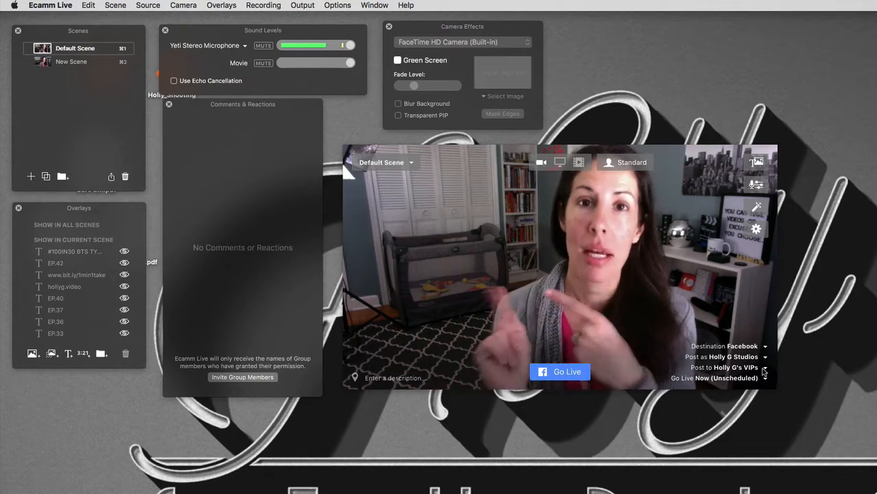
click(765, 369)
click(764, 344)
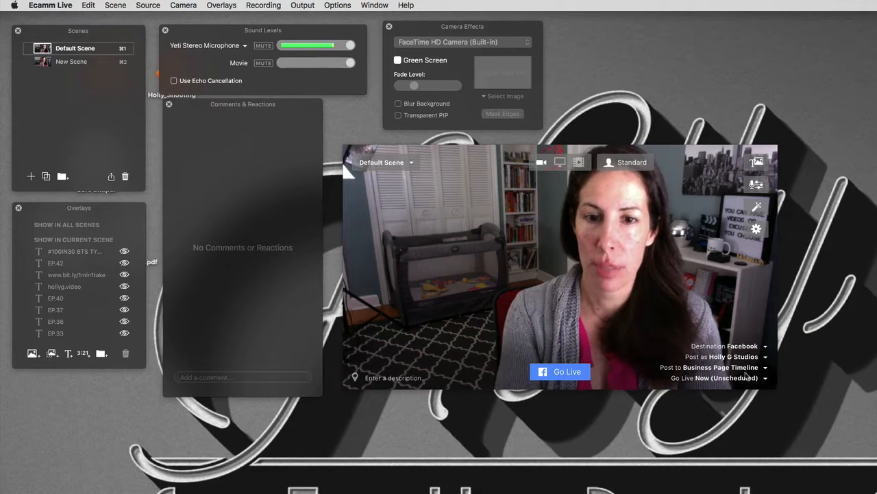
click(765, 378)
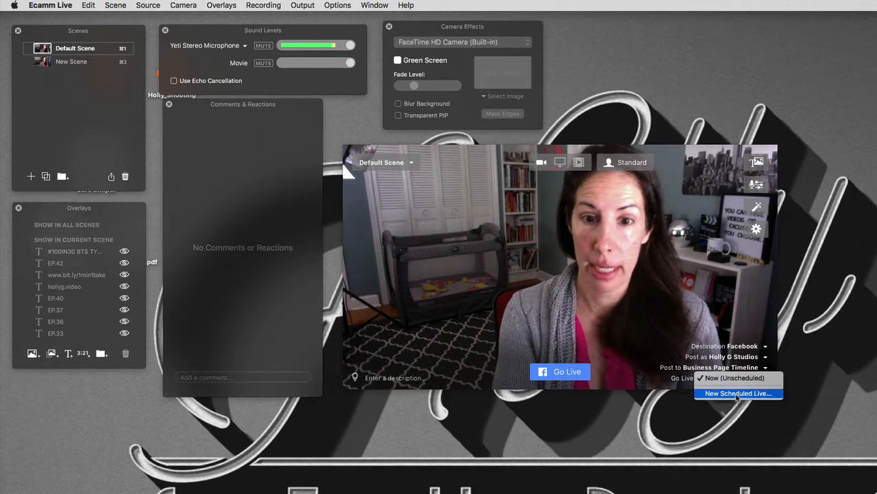
click(734, 378)
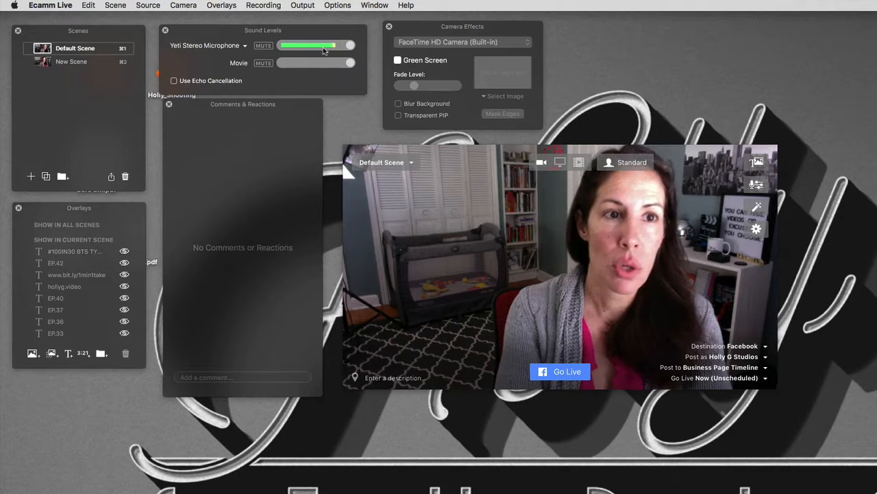
Mute and unmute the Yeti Stereo Microphone, then toggle Green Screen on and off
click(264, 45)
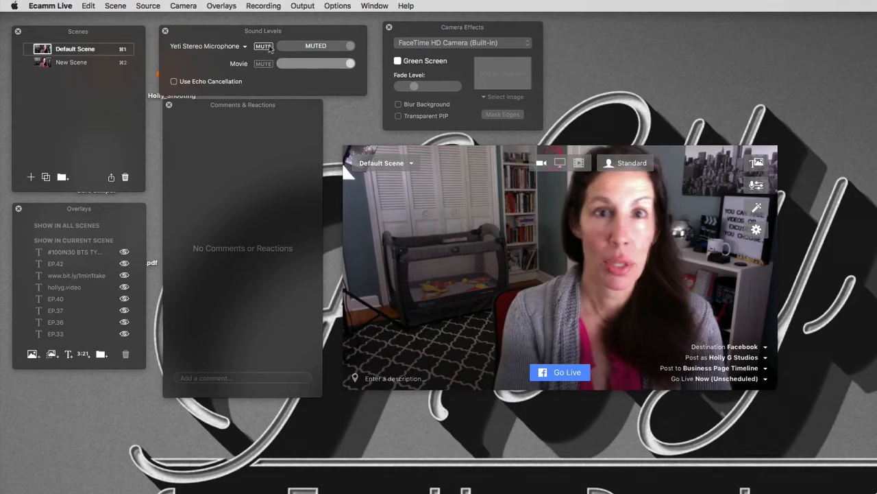
click(264, 46)
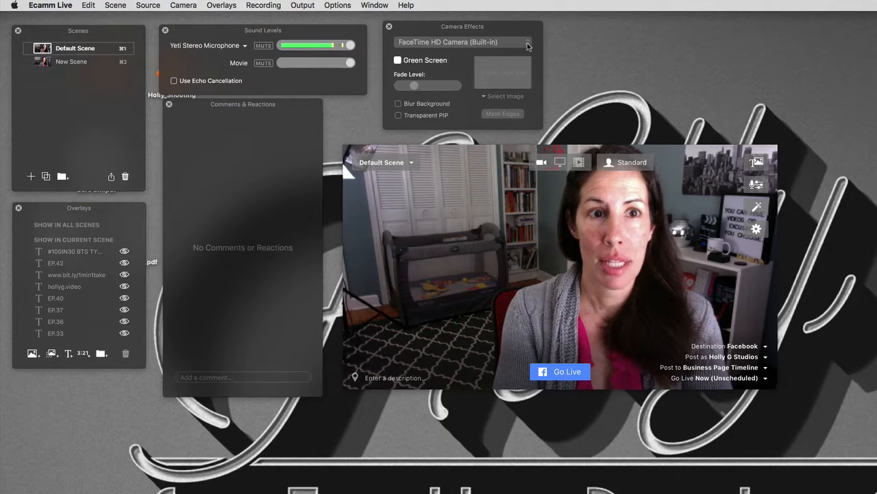
click(398, 60)
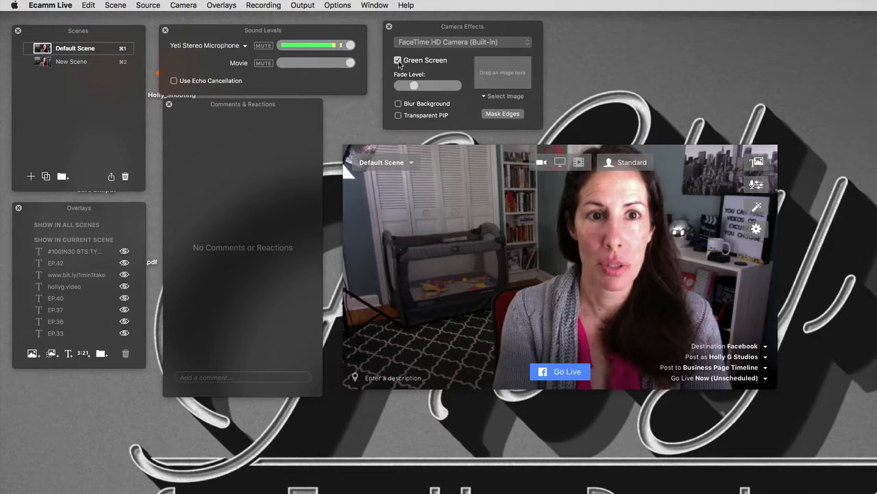
click(398, 61)
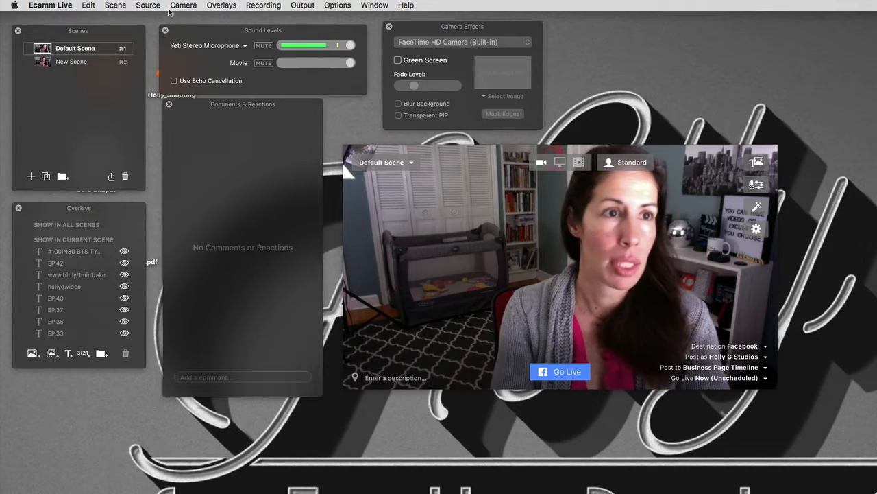
Look through the camera options and enter the description 'Testing Ecamm Live Update'
click(188, 7)
click(556, 253)
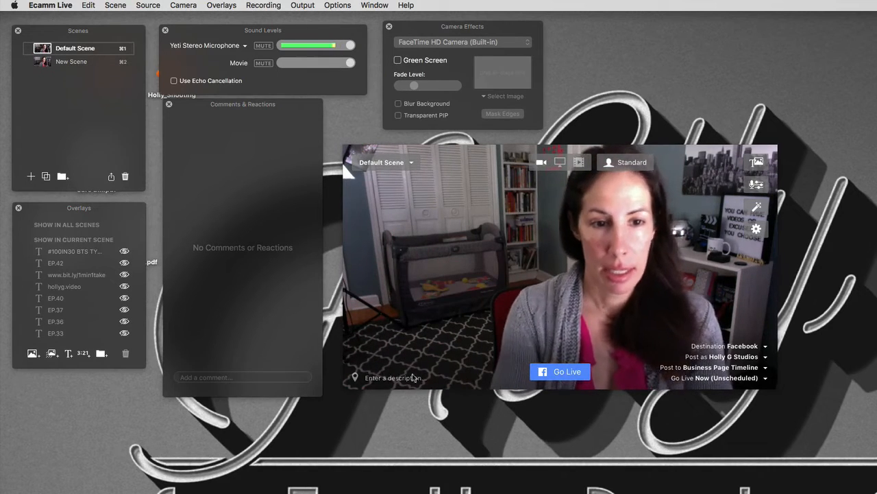
text(Test)
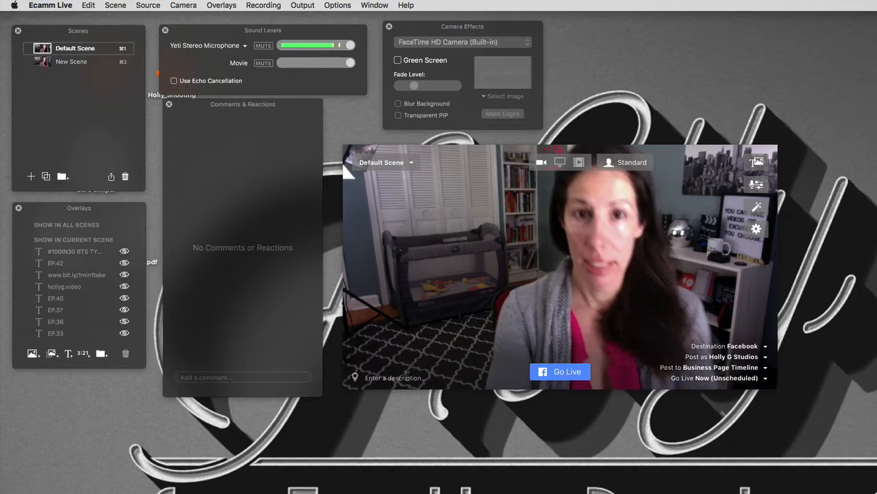
text(ing Ecamm Live)
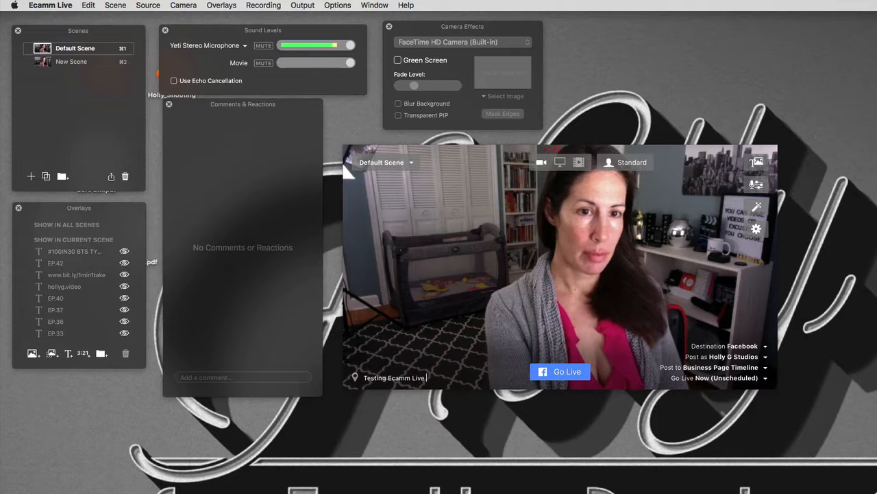
text( Update)
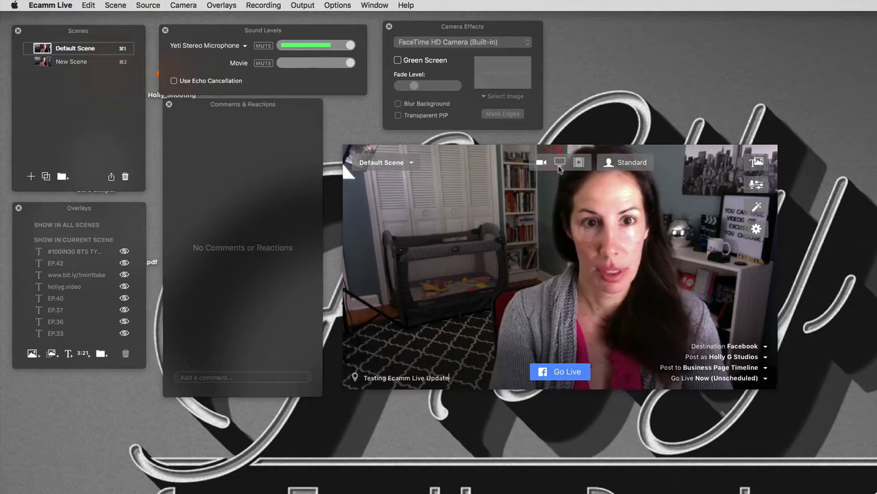
Preview Screen Share and an mp4 video file as sources, then switch back to the camera
click(559, 162)
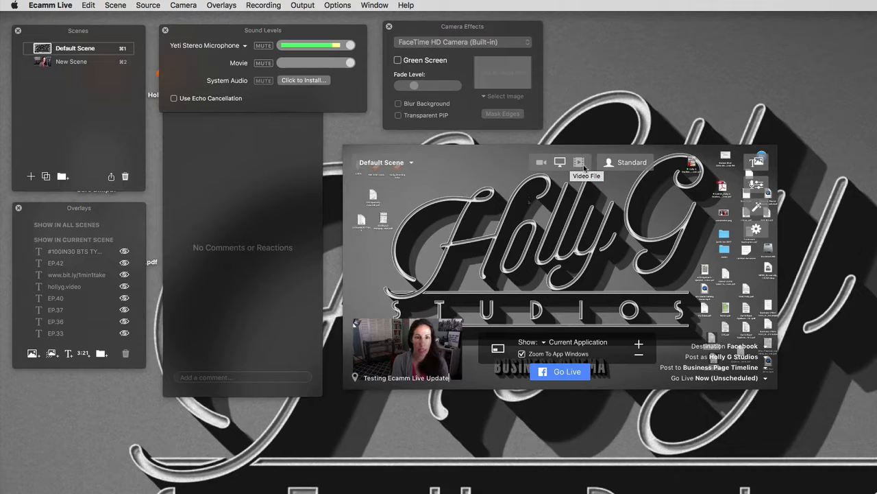
click(581, 165)
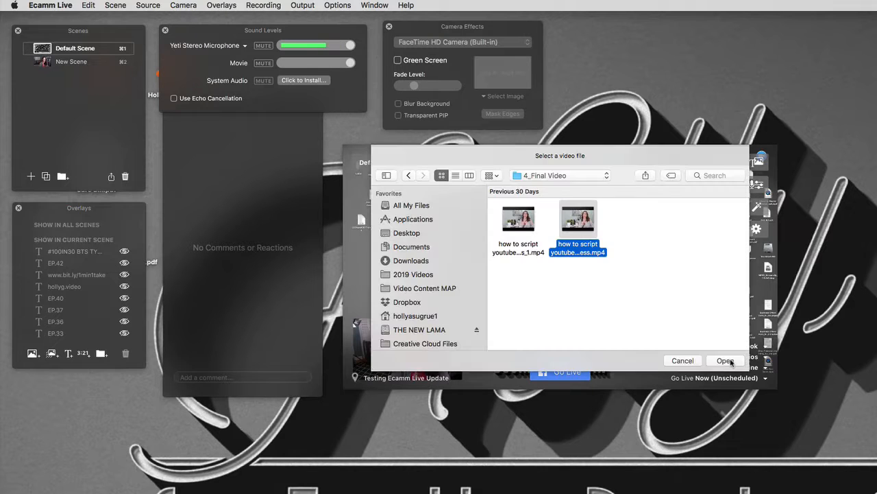
click(725, 361)
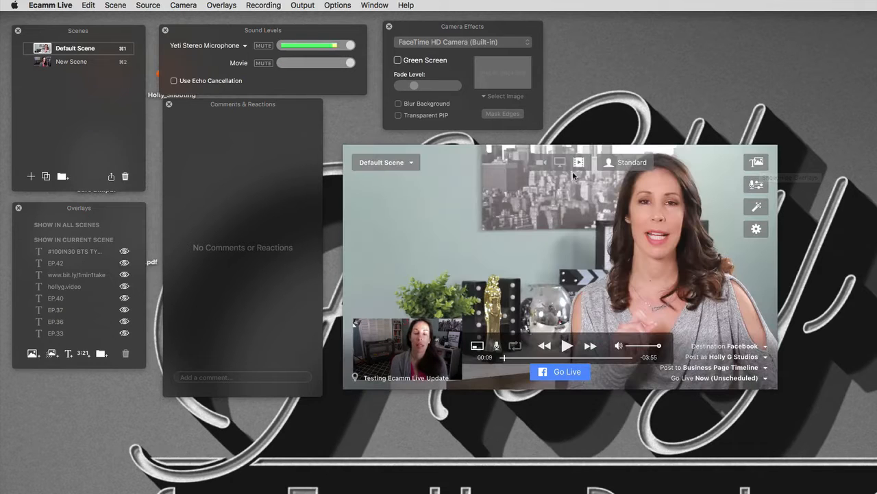
click(540, 163)
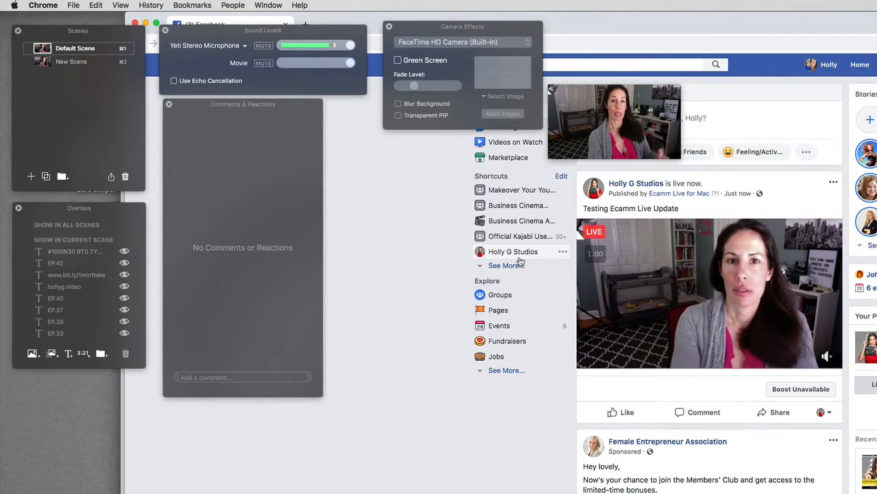
Open the Holly G Studios page, scroll down to its live video post, and return to Ecamm Live
click(520, 259)
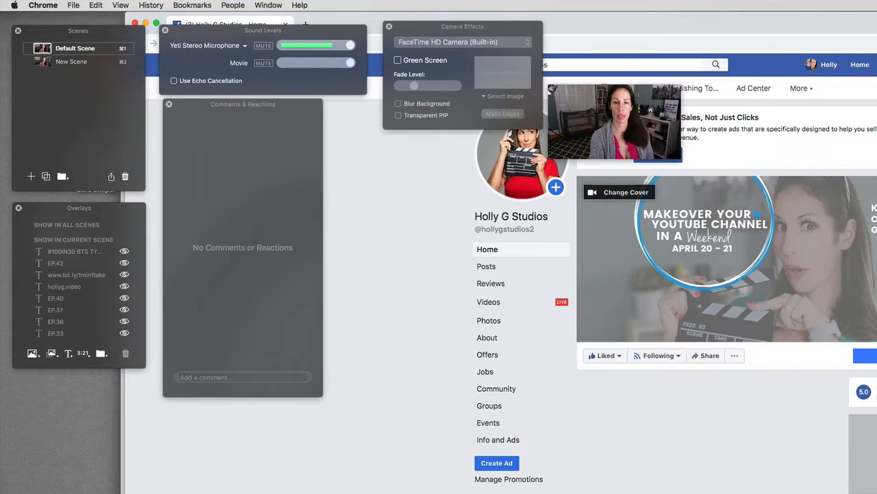
scroll(768, 284, down, 5)
scroll(769, 283, down, 8)
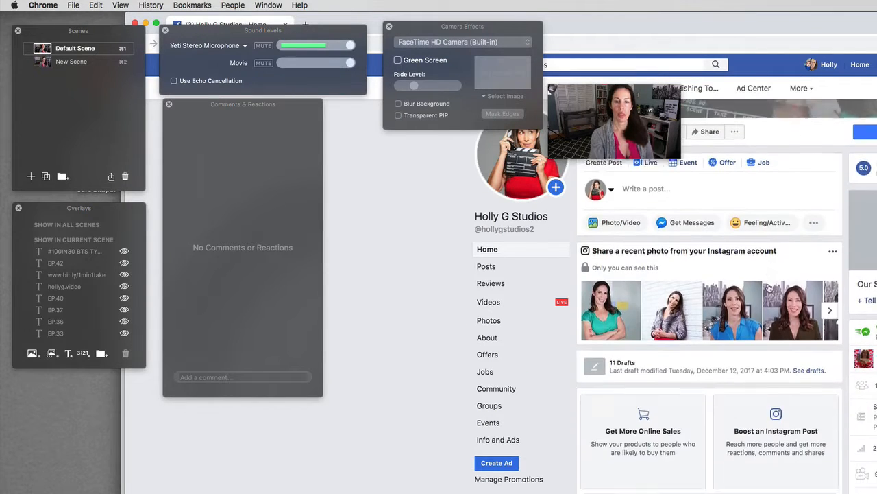
scroll(772, 286, down, 3)
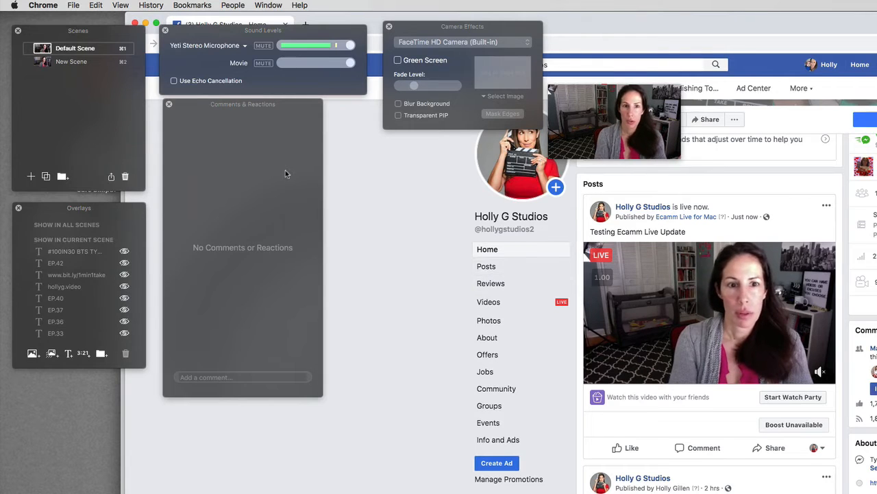
mouse_move(616, 104)
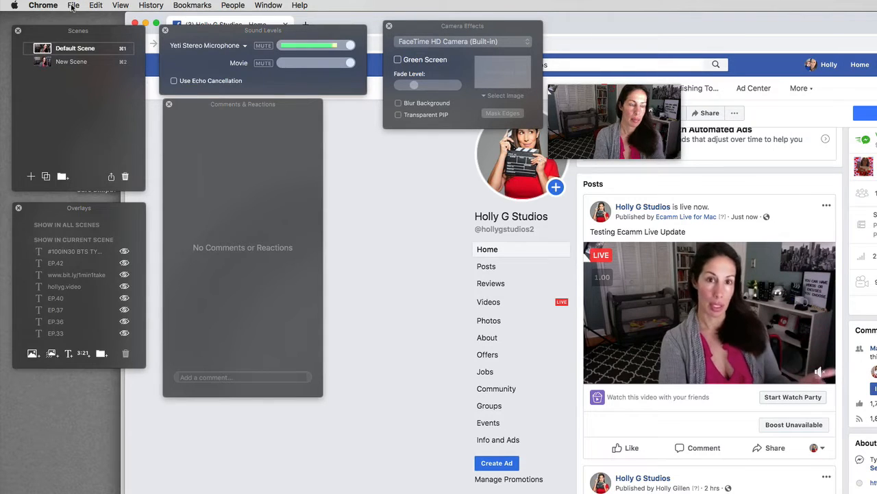
key(super+Tab)
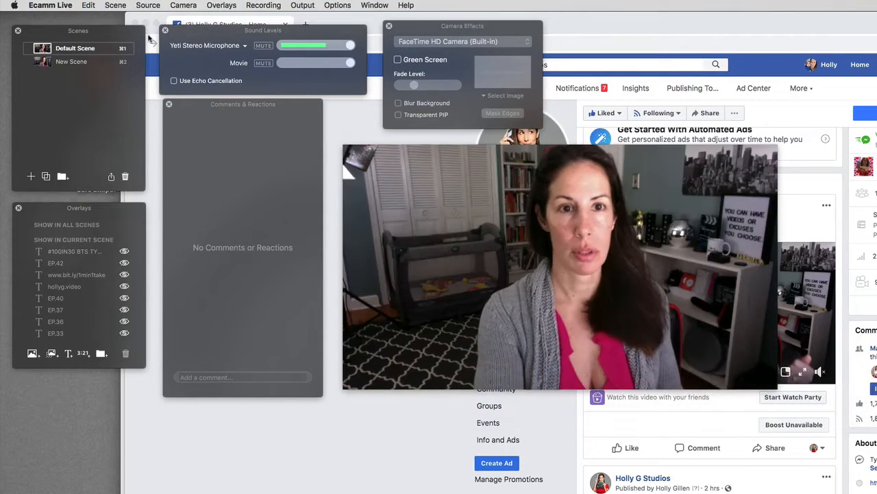
Add a 'Hi Everyone' text overlay, move it toward the upper left and enlarge it
mouse_move(764, 173)
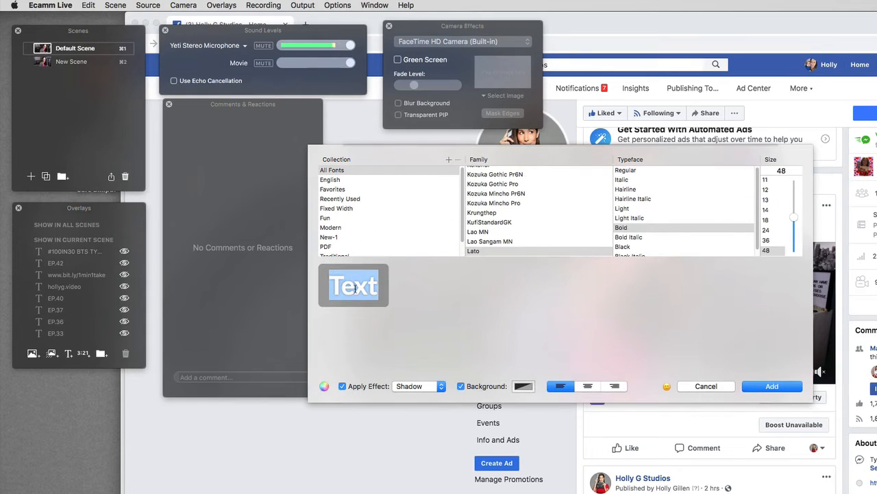
text(Hi Everyone)
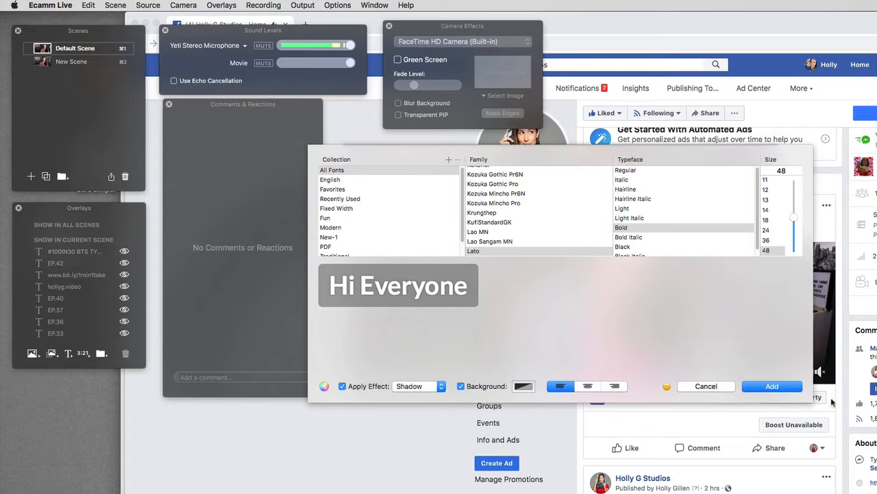
click(787, 386)
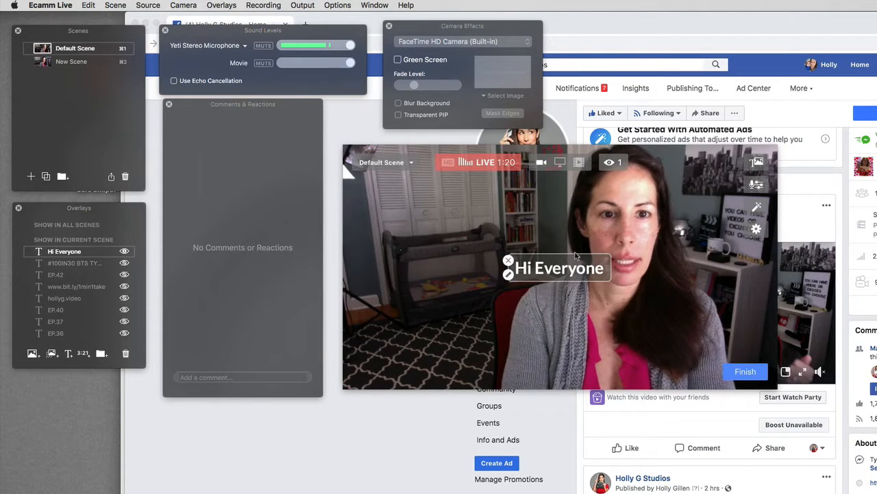
drag(476, 246, 421, 222)
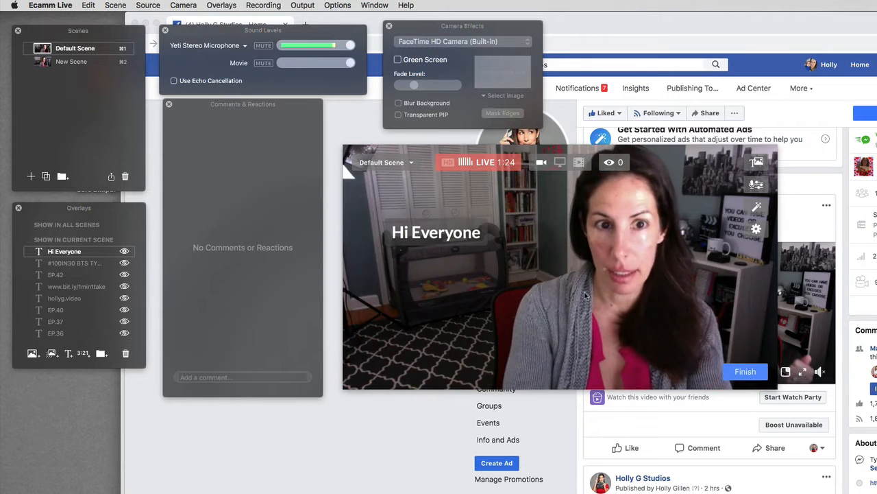
drag(473, 234, 539, 273)
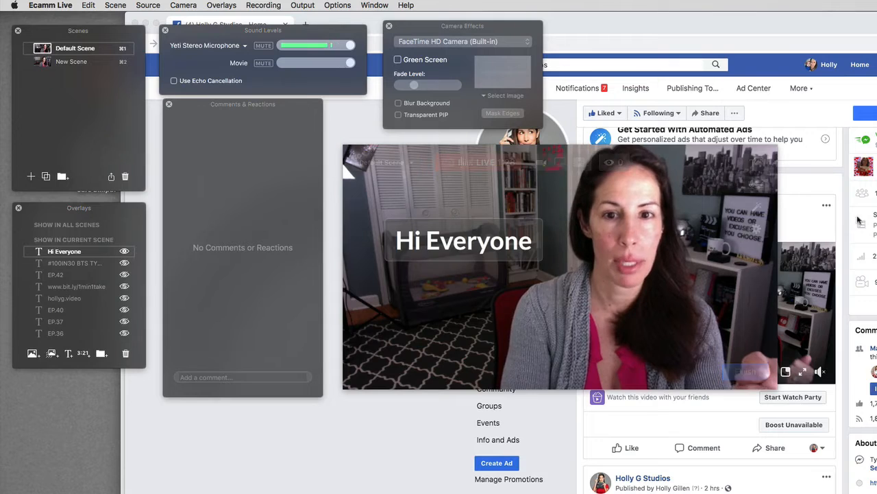
Check the Facebook page, then begin adding a new image overlay in Ecamm Live
click(781, 163)
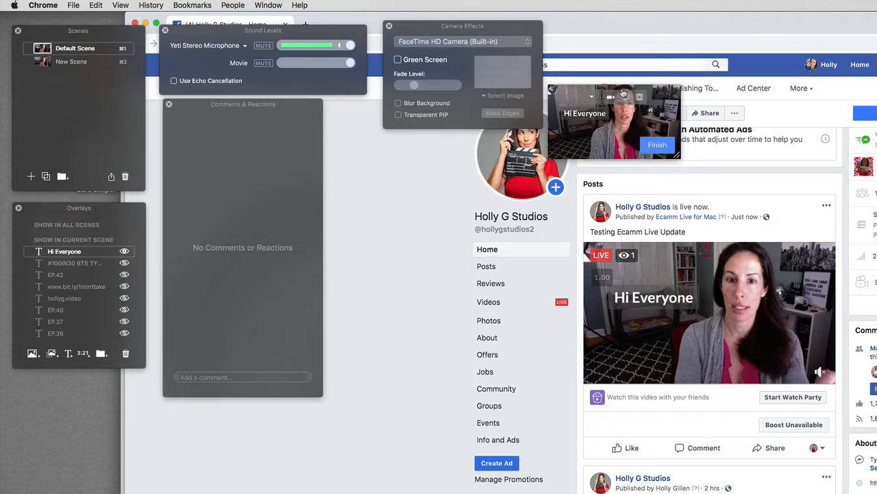
click(32, 357)
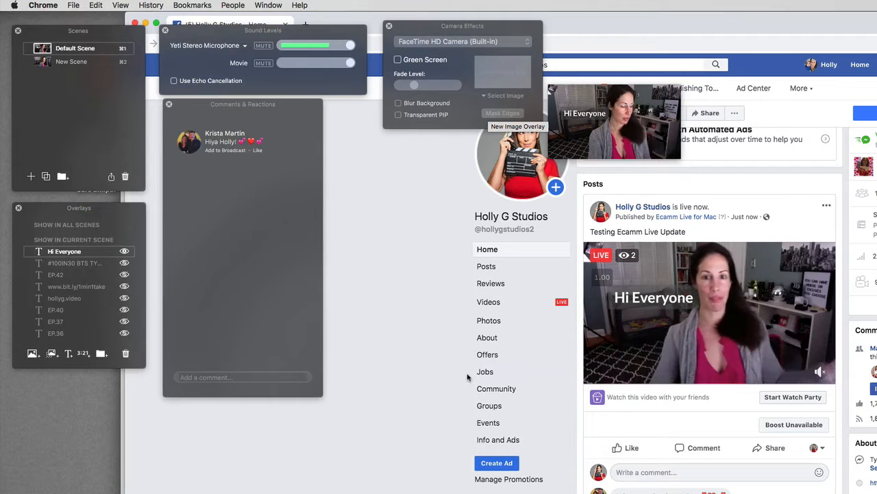
key(super+Tab)
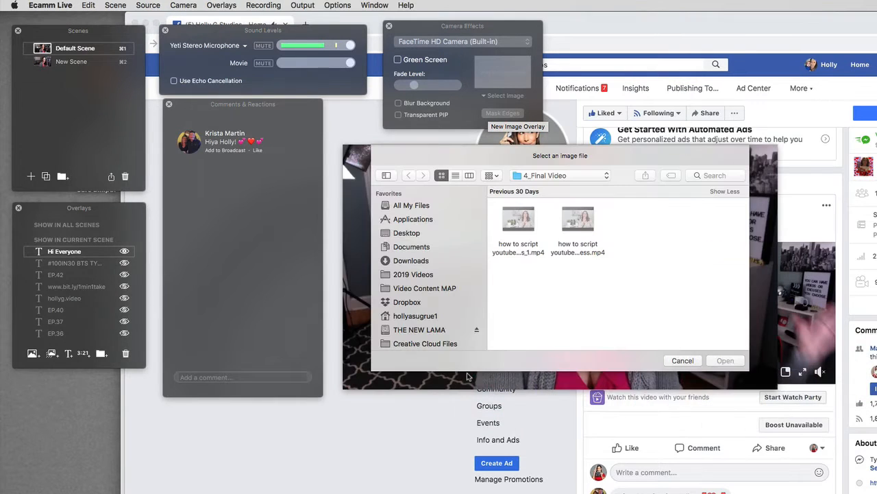
Cancel the image picker, select the Hi Everyone caption, and hide then reshow the overlays list
click(682, 360)
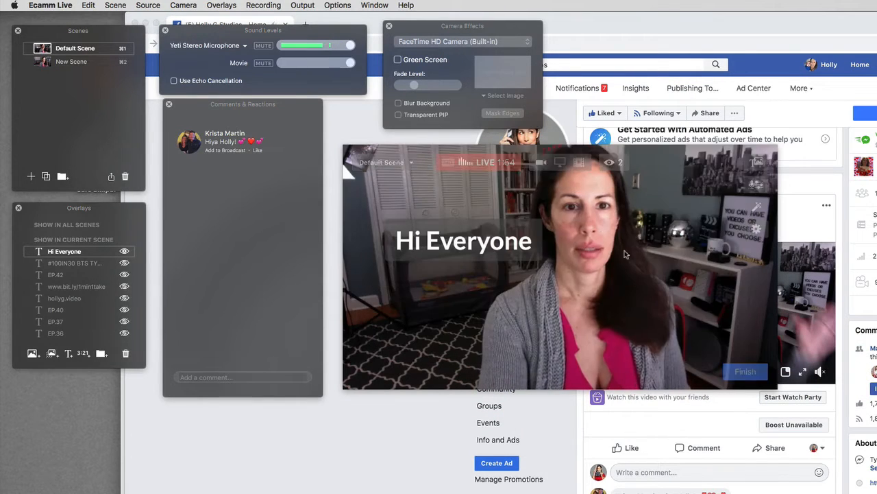
click(445, 262)
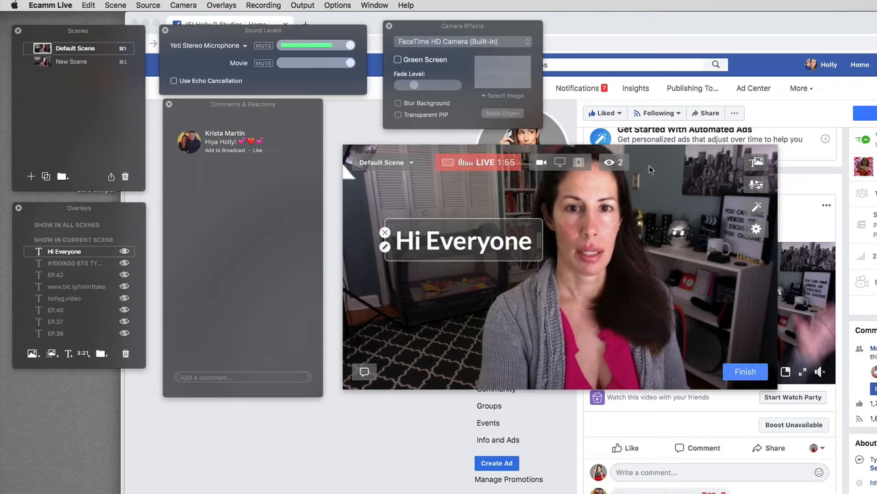
click(759, 167)
click(759, 166)
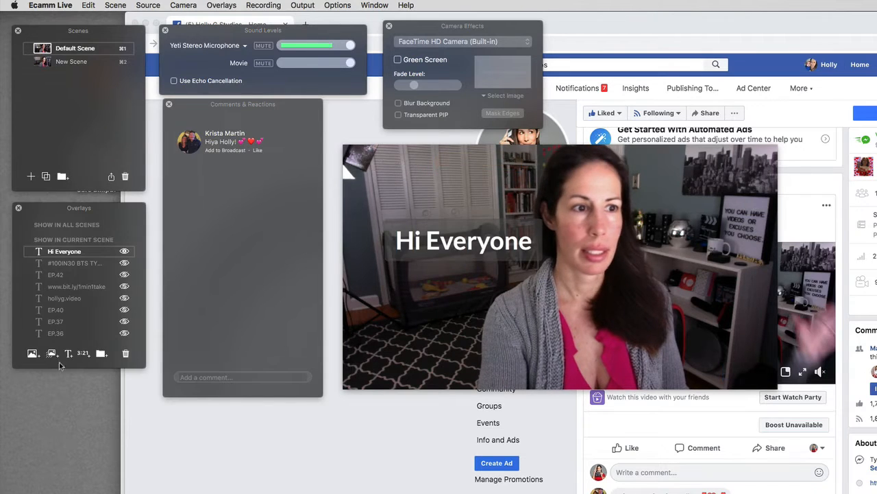
Add HollyG-Cover-2019.jpg from 2019 Videos > 2019_0312 - Write a script > 3_Thumbnails as an overlay
click(35, 355)
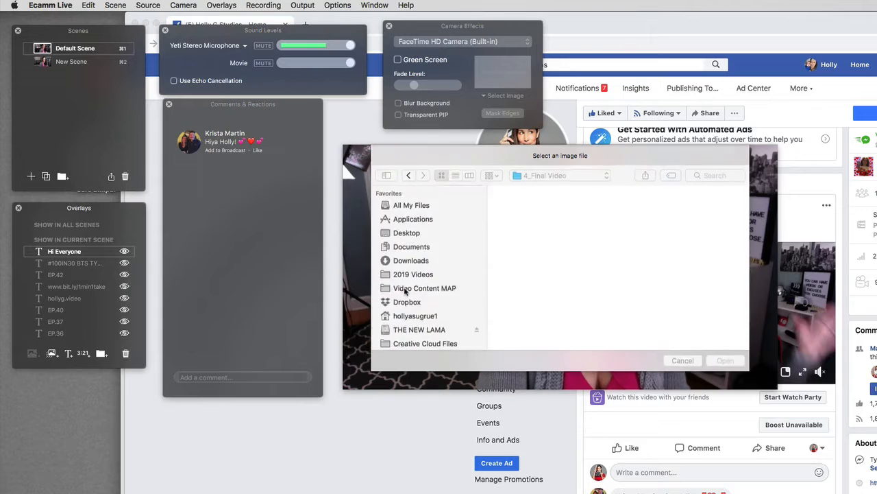
click(607, 176)
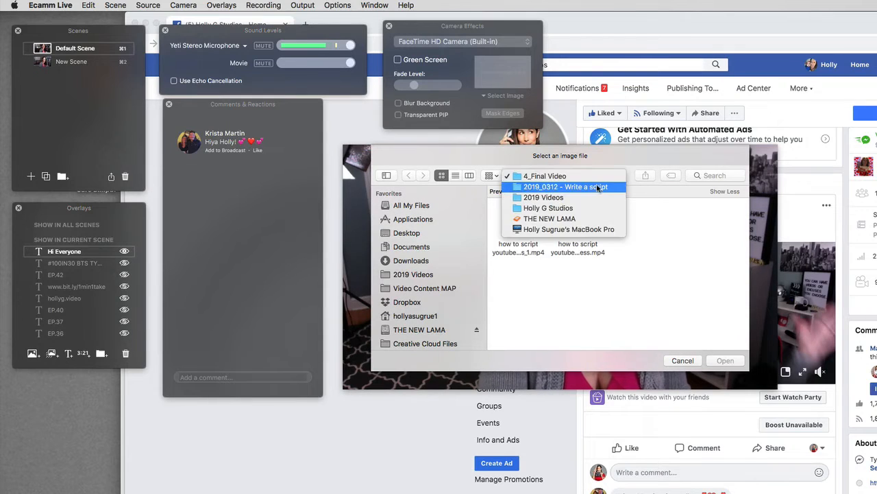
click(565, 198)
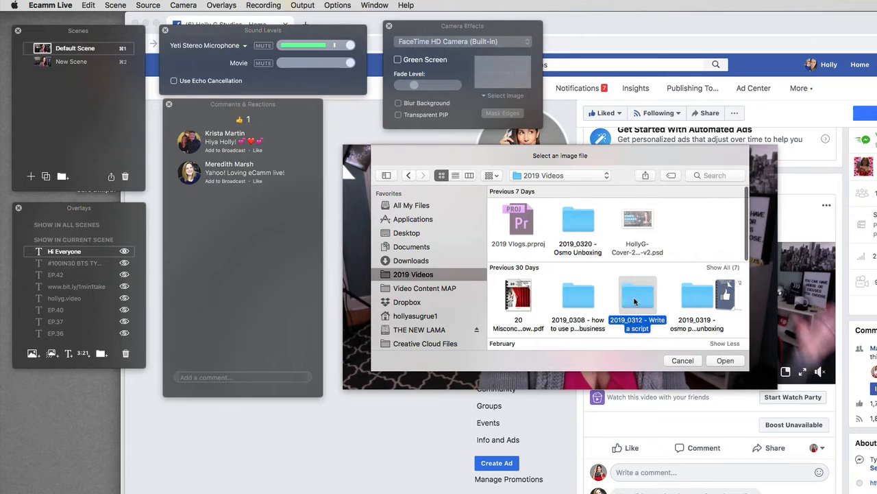
double_click(634, 305)
double_click(637, 299)
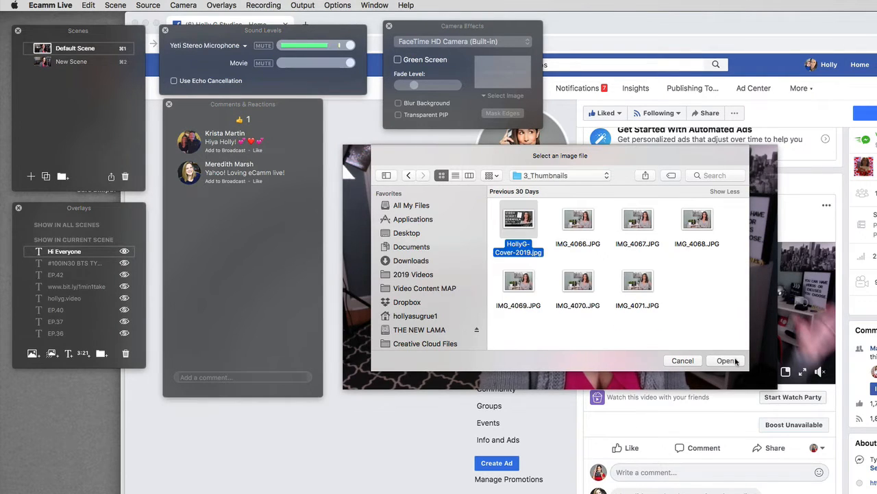
click(735, 362)
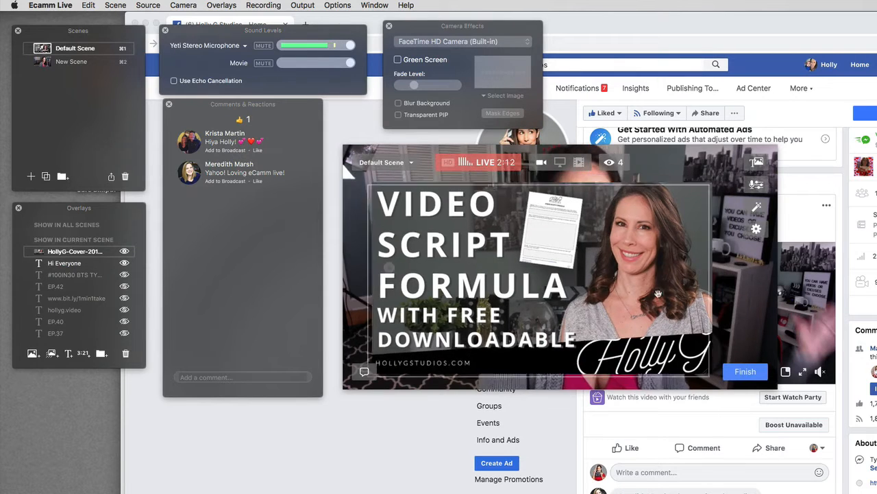
Shrink the cover image overlay into a small box in the top-left corner
drag(692, 199, 663, 223)
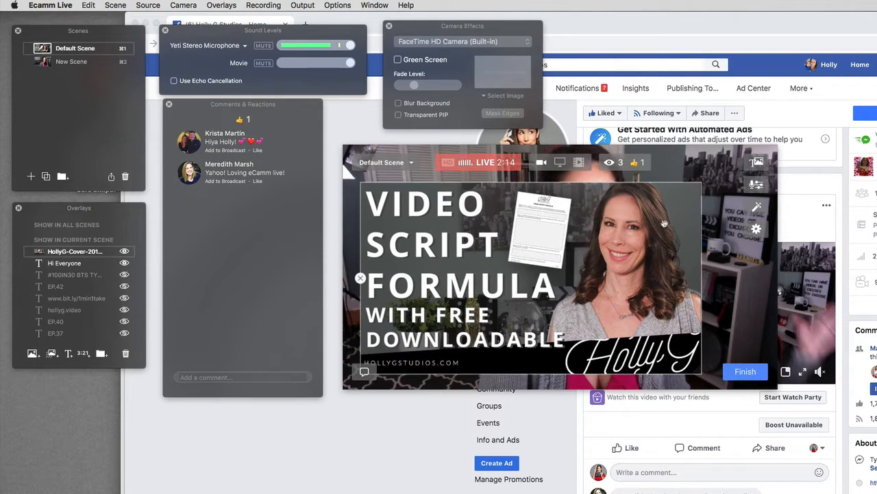
drag(697, 367, 523, 273)
drag(465, 280, 482, 288)
Move the Hi Everyone text lower and hide it, then remove the cover image from the video
click(547, 253)
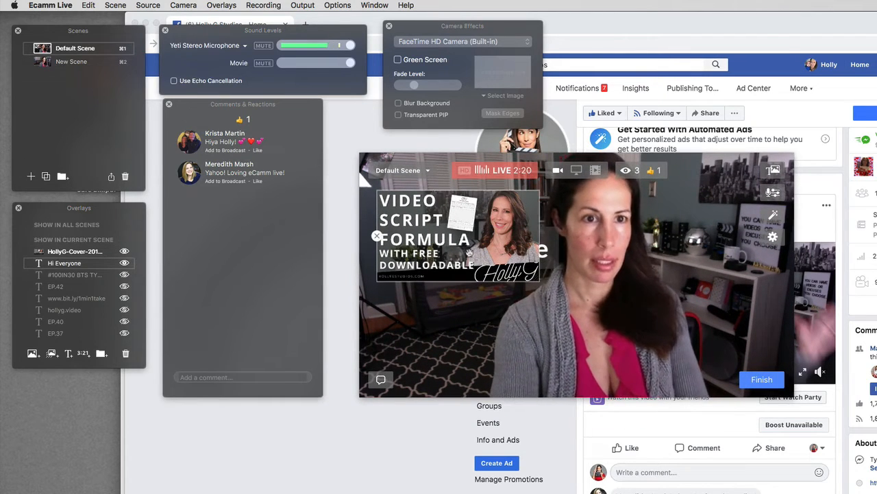
click(508, 253)
drag(546, 253, 546, 328)
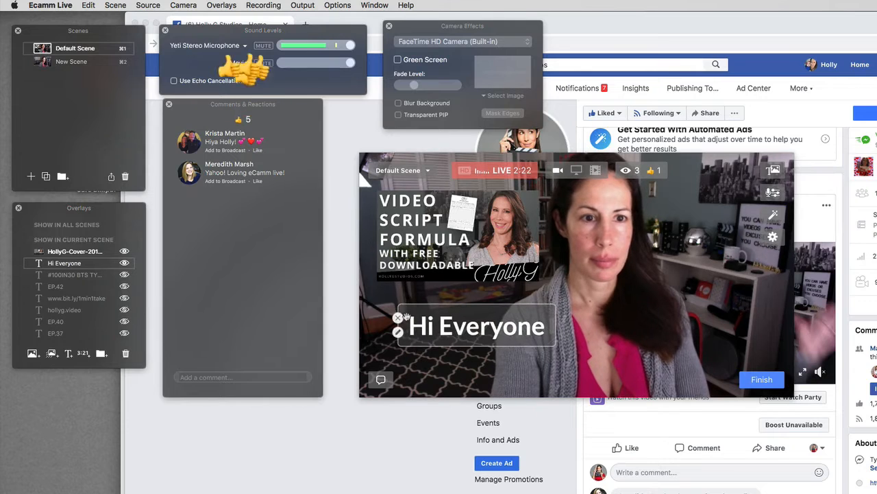
click(400, 316)
mouse_move(499, 268)
mouse_down()
mouse_move(501, 293)
mouse_move(488, 276)
mouse_up()
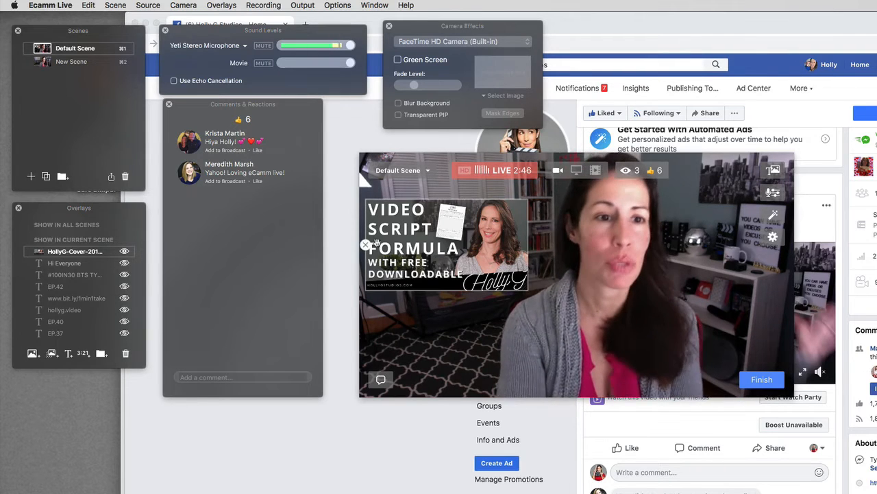
click(365, 246)
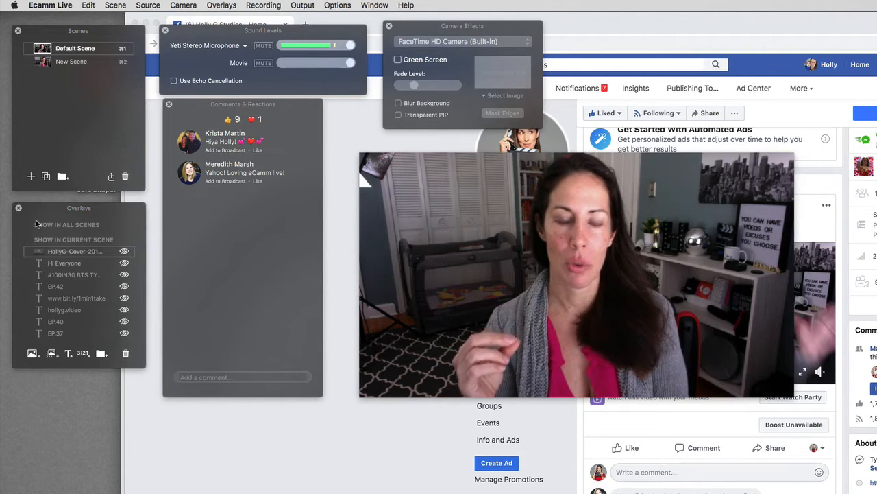
Bring forward the Facebook page showing the live 'Testing Ecamm Live Update' post
click(463, 487)
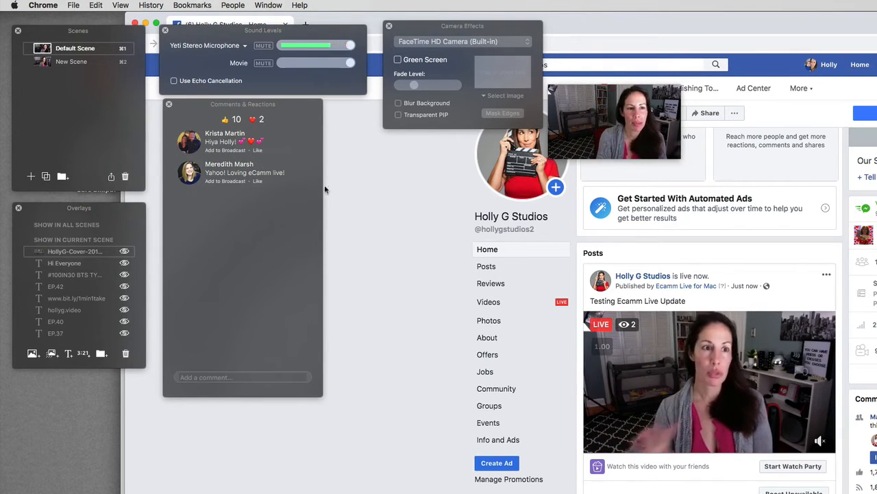
Add the comment 'Yahoo! Loving eCamm live!' as a broadcast overlay and open its text-style editor
click(230, 182)
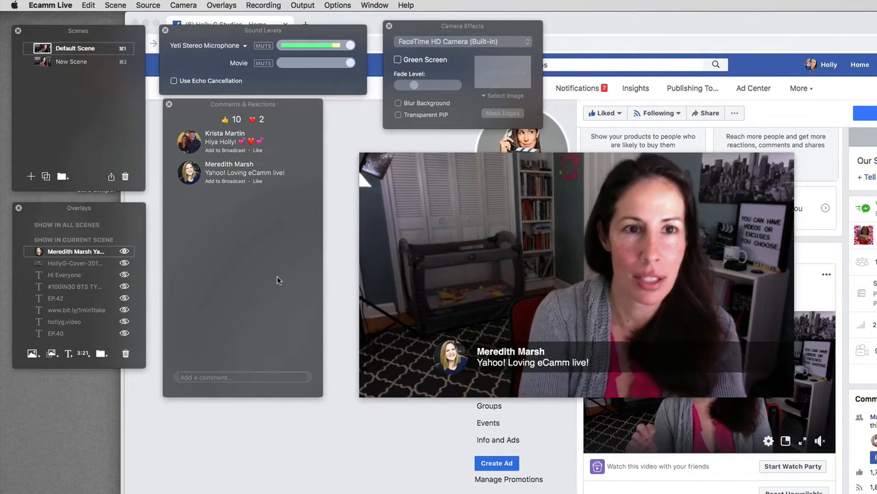
mouse_move(606, 317)
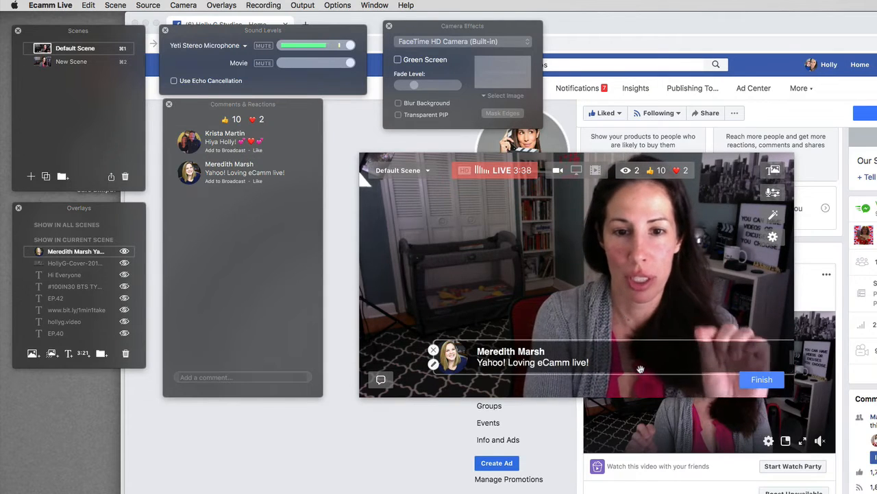
mouse_move(792, 353)
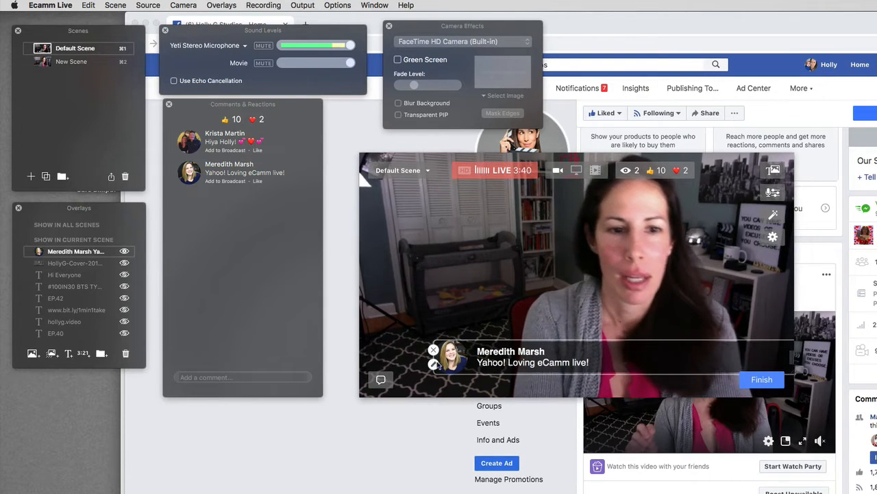
click(433, 363)
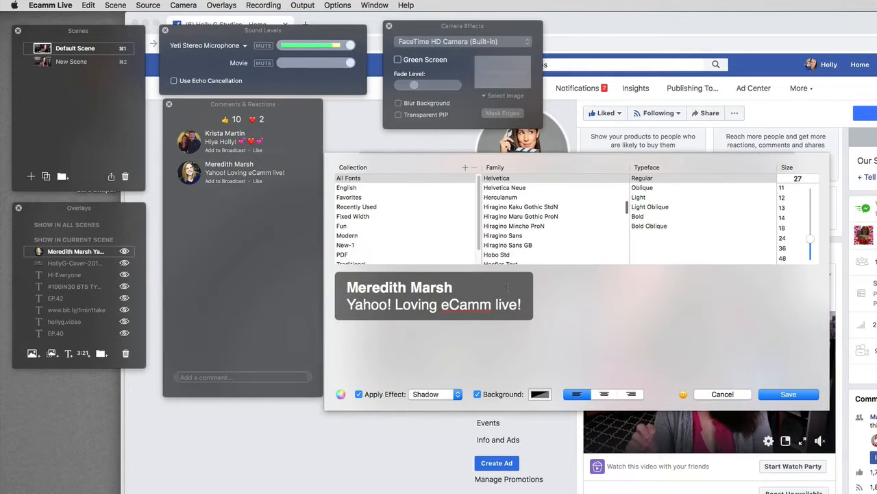
Select all the comment overlay text, change its font to Futura, and save the overlay
key(super+a)
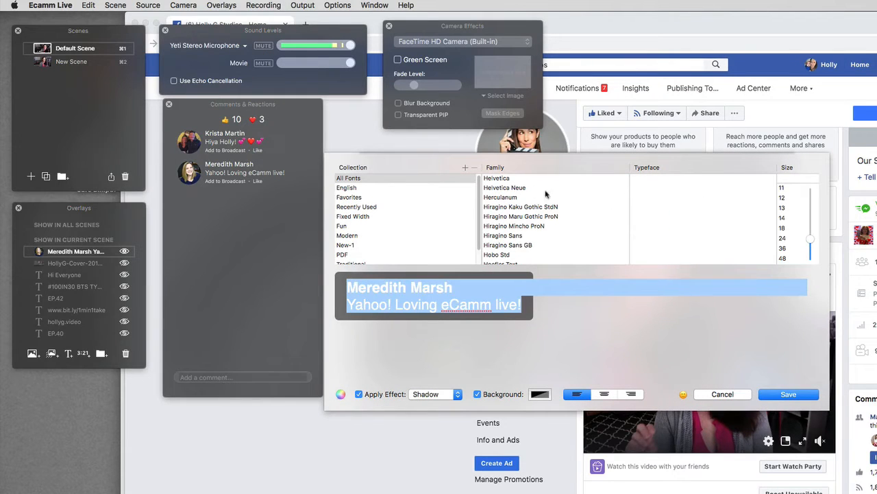
click(514, 179)
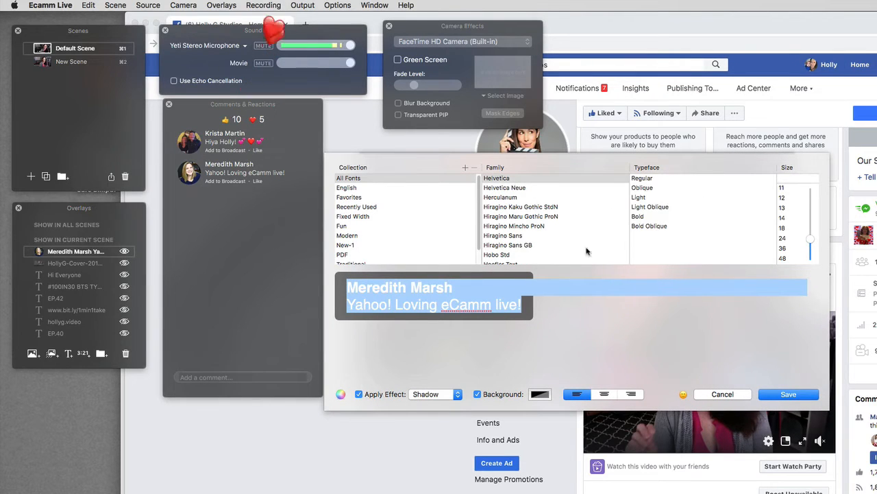
click(529, 255)
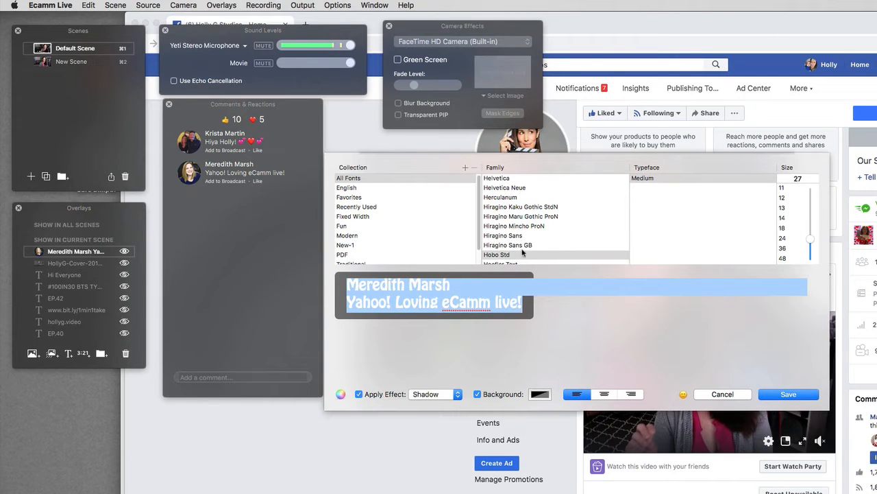
scroll(526, 255, up, 10)
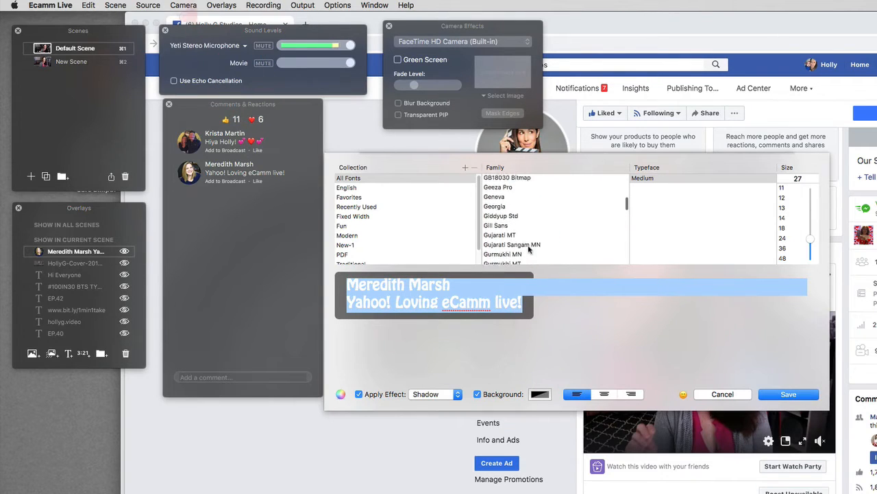
scroll(518, 209, up, 3)
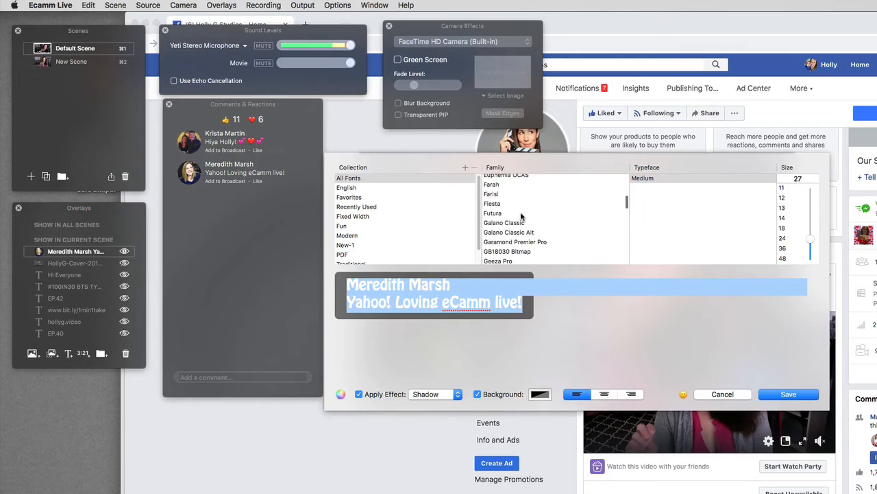
click(521, 213)
scroll(560, 229, down, 3)
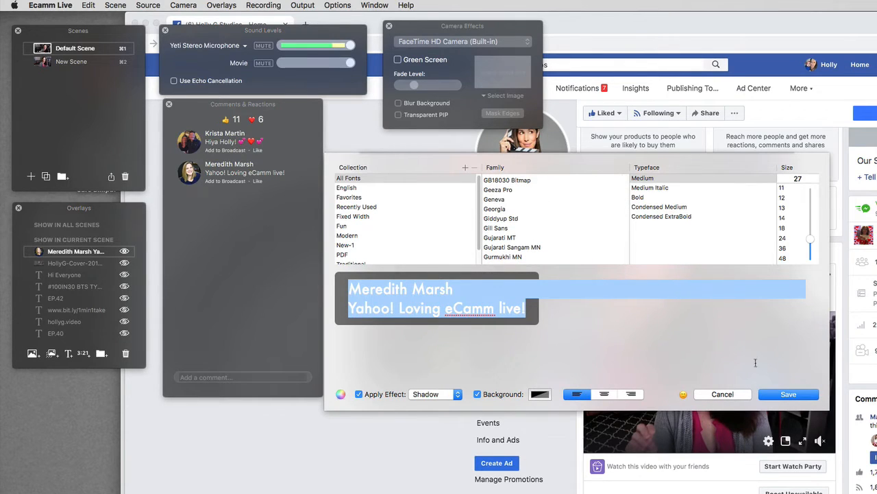
click(790, 394)
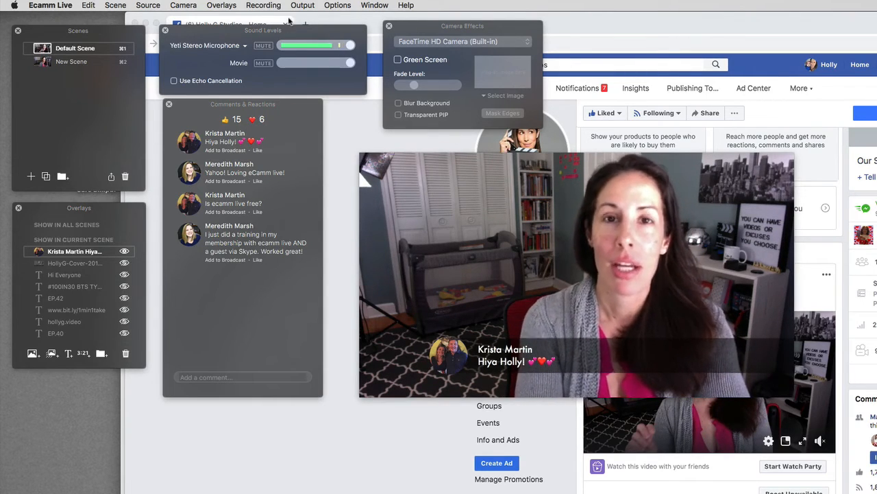
Check the Camera menu without changing anything, then begin finishing the live broadcast
click(195, 7)
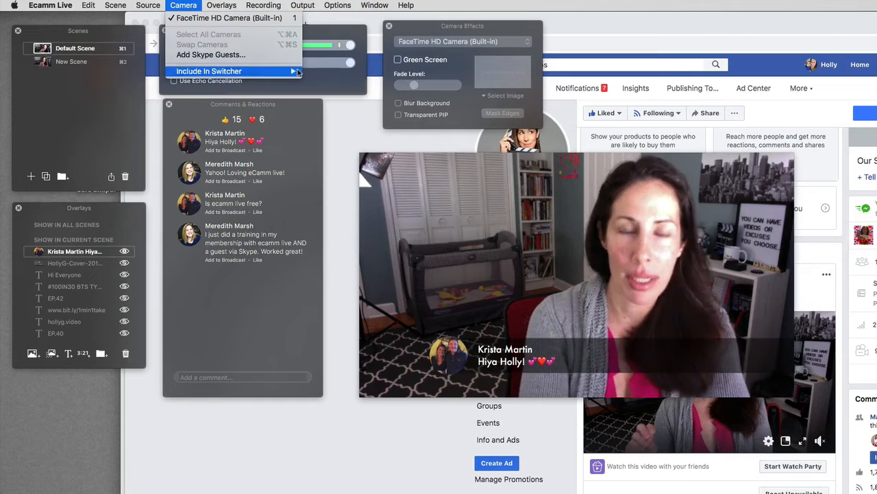
click(466, 266)
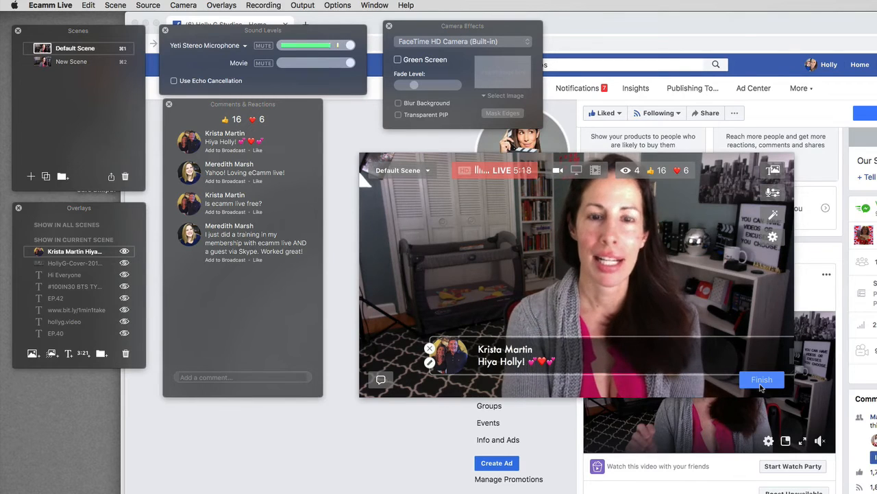
click(761, 384)
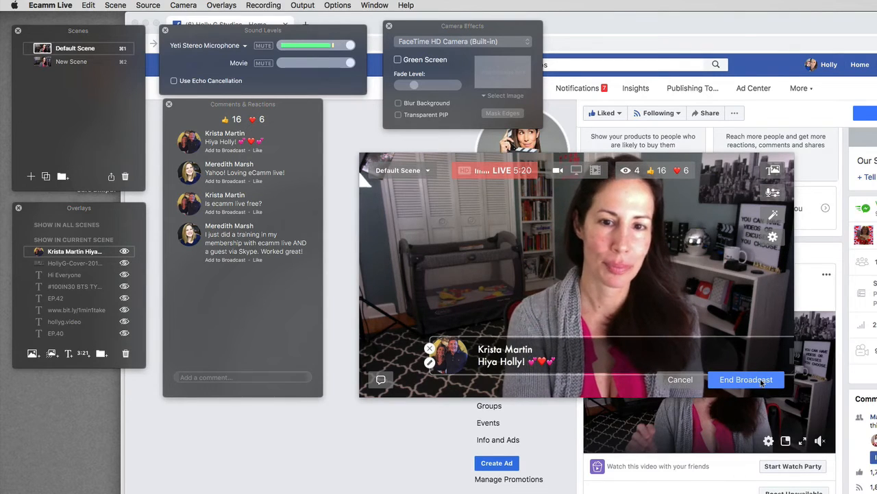
Confirm ending the broadcast and reveal the saved recording file in Finder
click(760, 379)
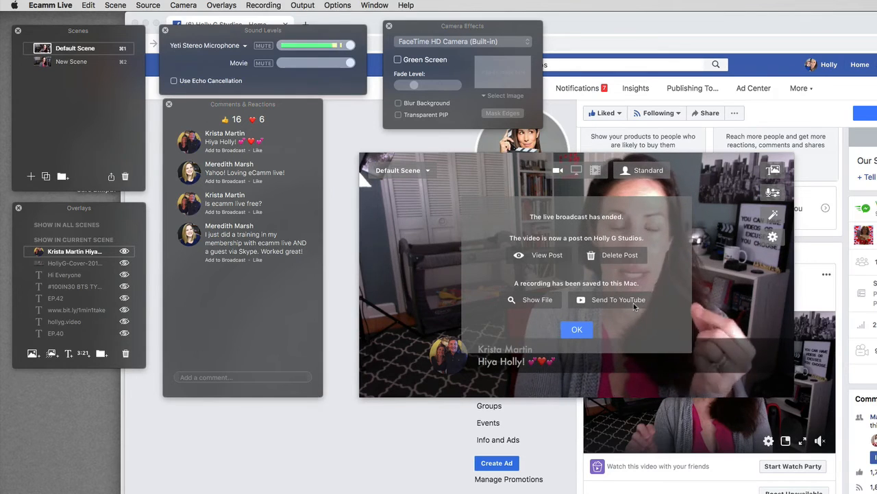
click(539, 300)
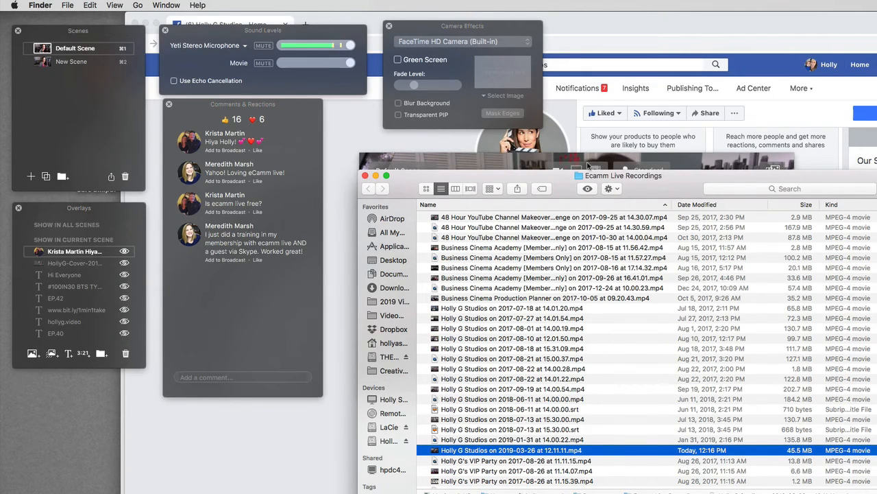
Close the Finder recordings window after reviewing the new .mp4 file
click(365, 176)
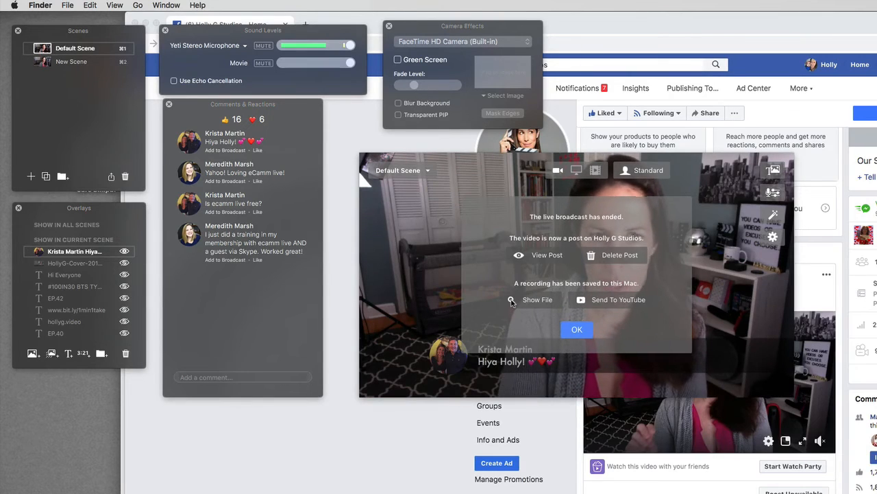
Dismiss the broadcast-ended summary with OK
click(547, 259)
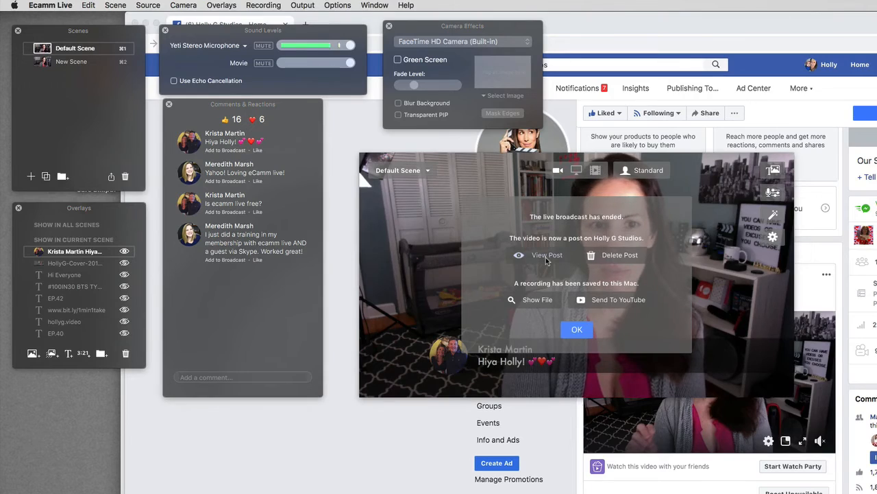